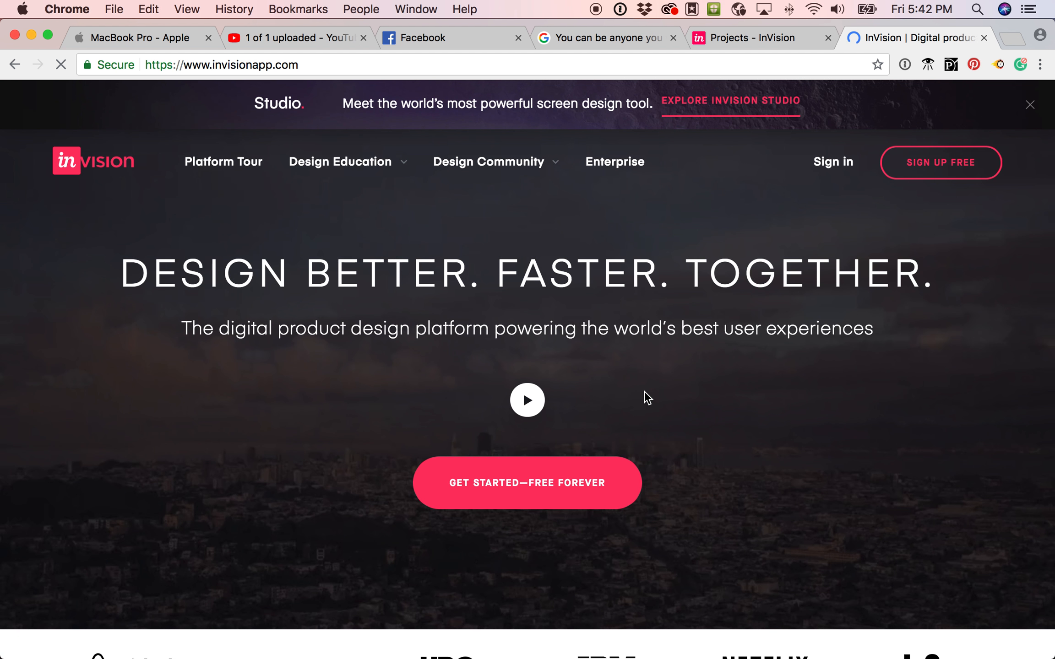
From My Projects, start a new project and choose Prototype as its type.
key(super+Tab)
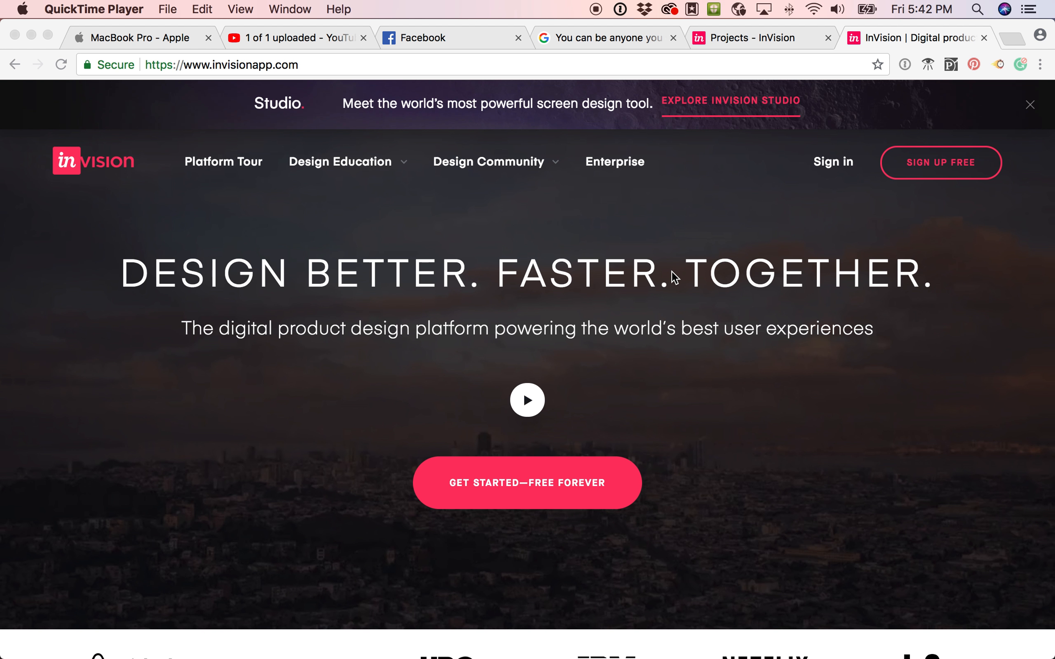
click(751, 36)
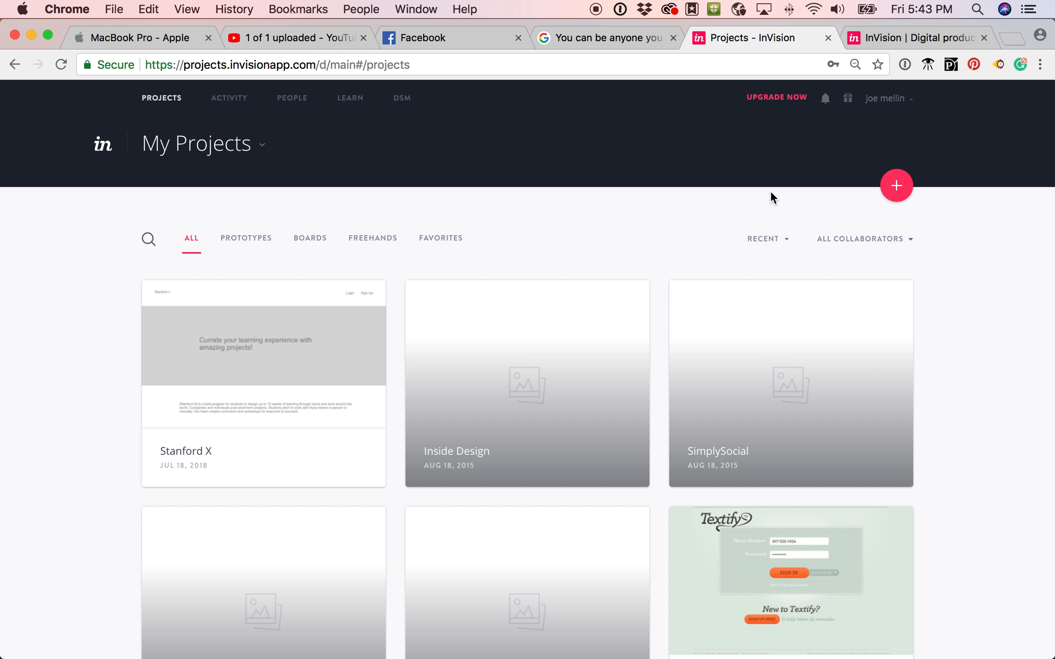
click(895, 188)
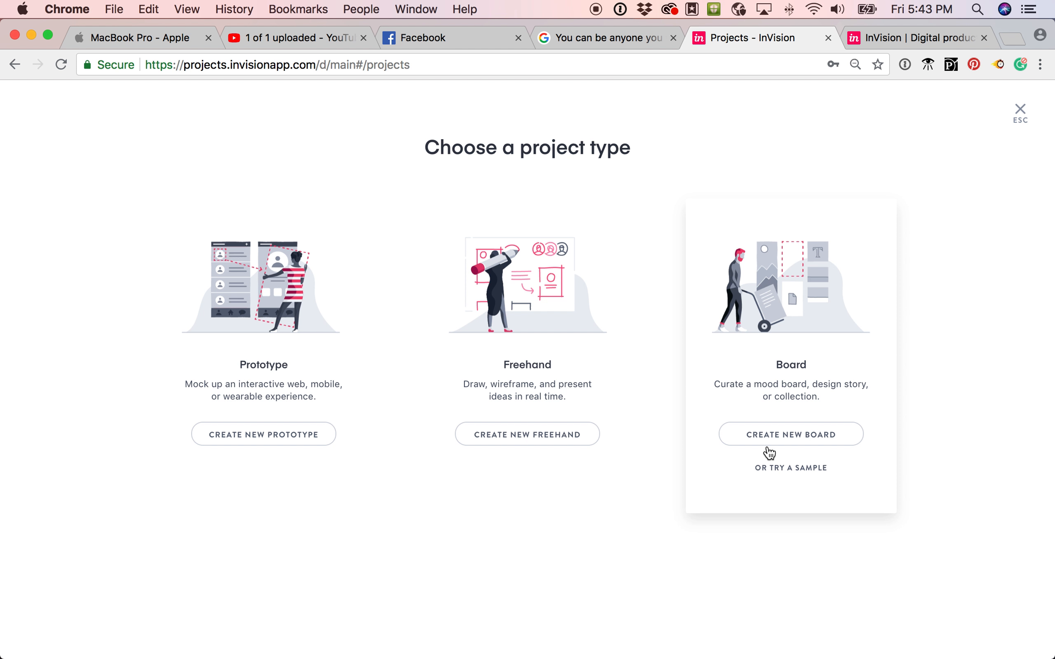
click(300, 437)
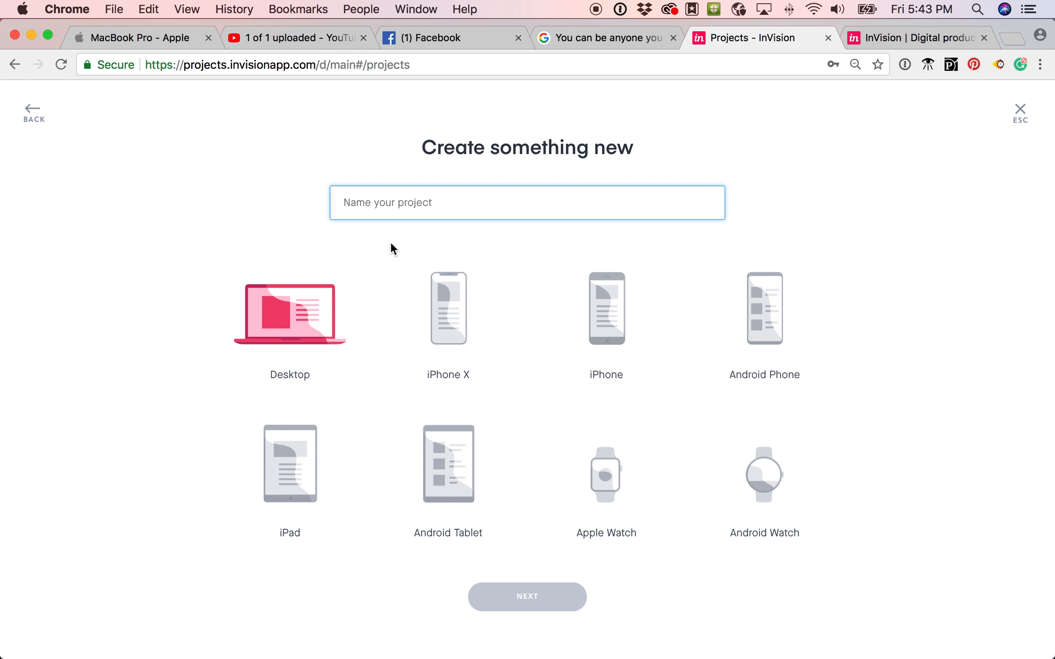
Create the project named Test, then open the Stanford X project and browse its screens.
text(Test)
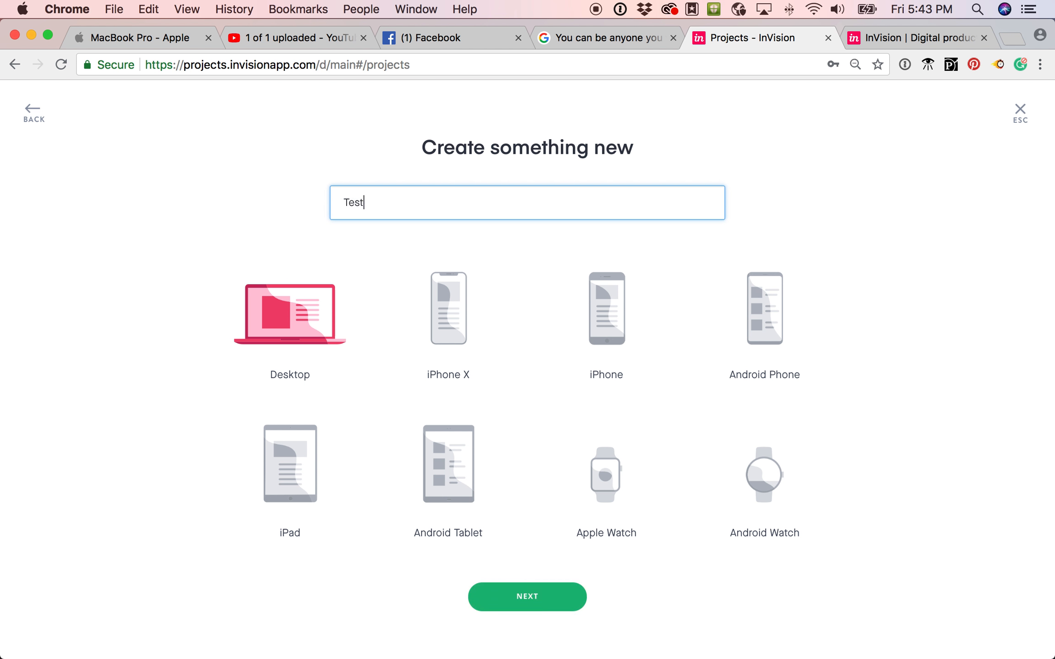
key(Return)
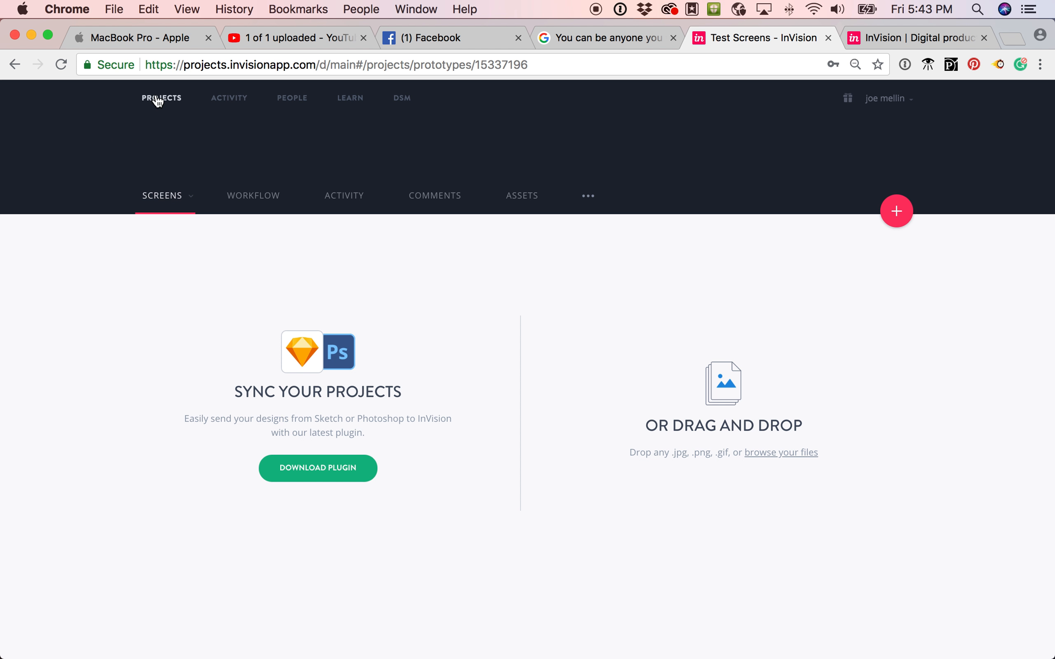
mouse_move(157, 100)
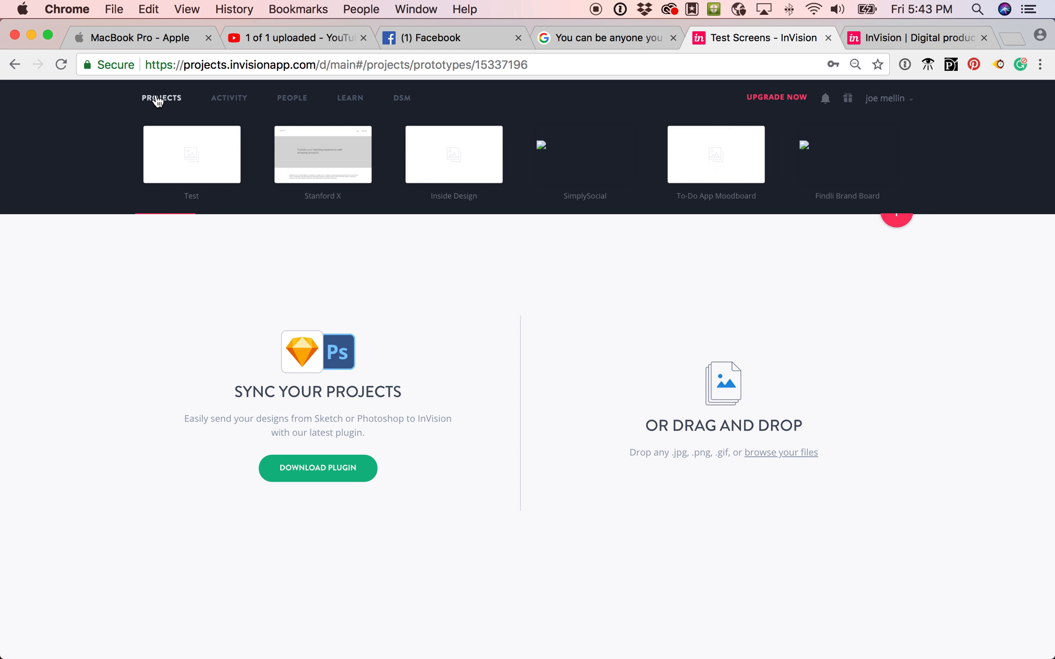
click(324, 183)
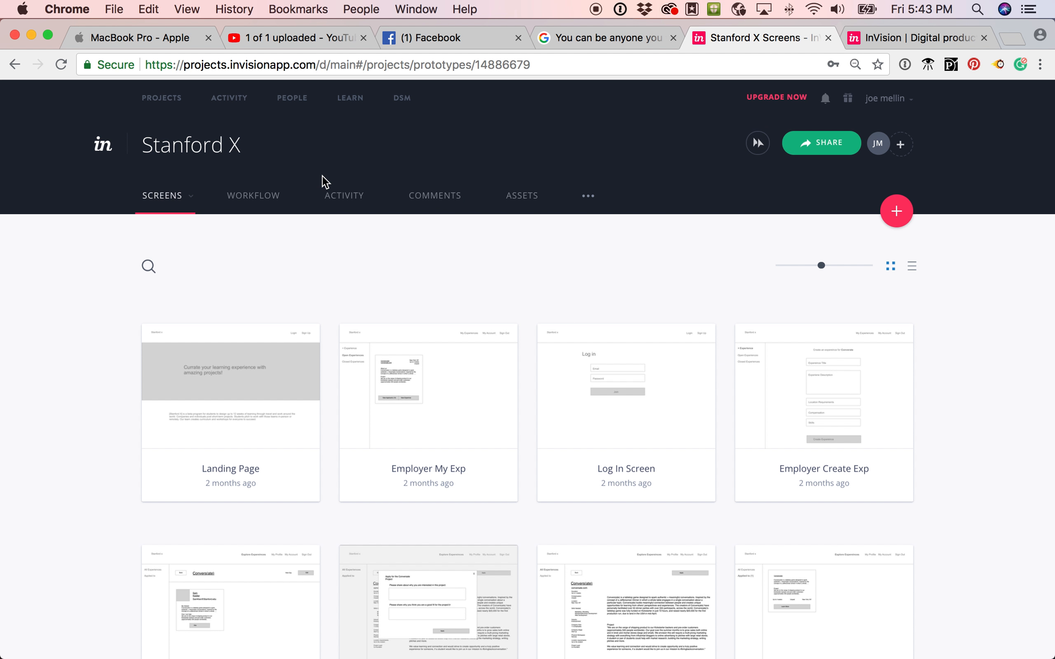
scroll(311, 570, down, 1)
scroll(312, 571, down, 10)
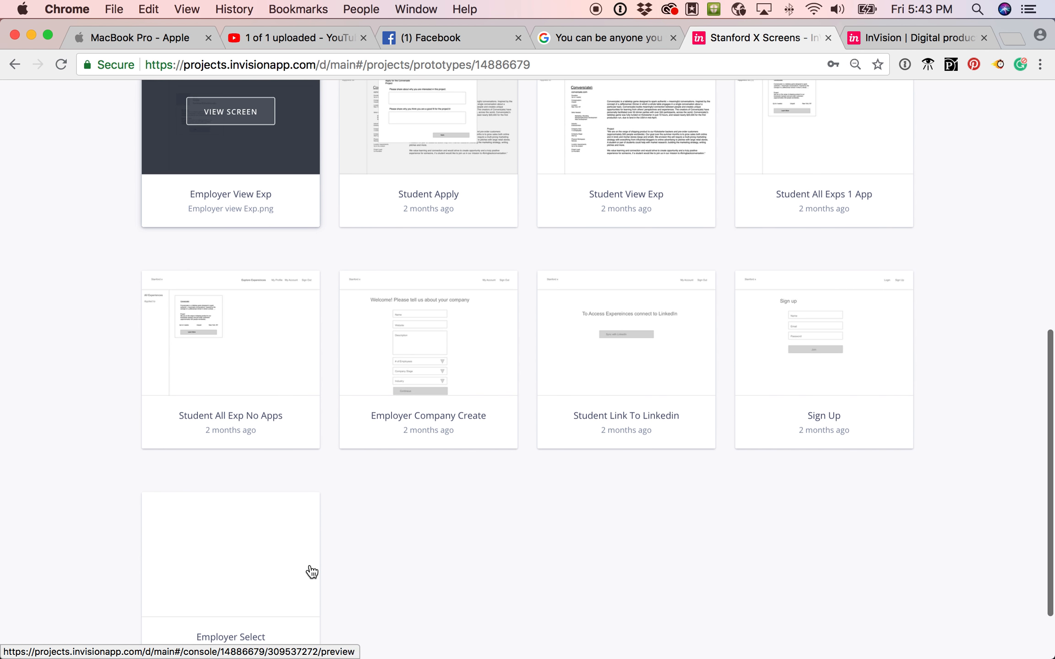
scroll(311, 570, up, 10)
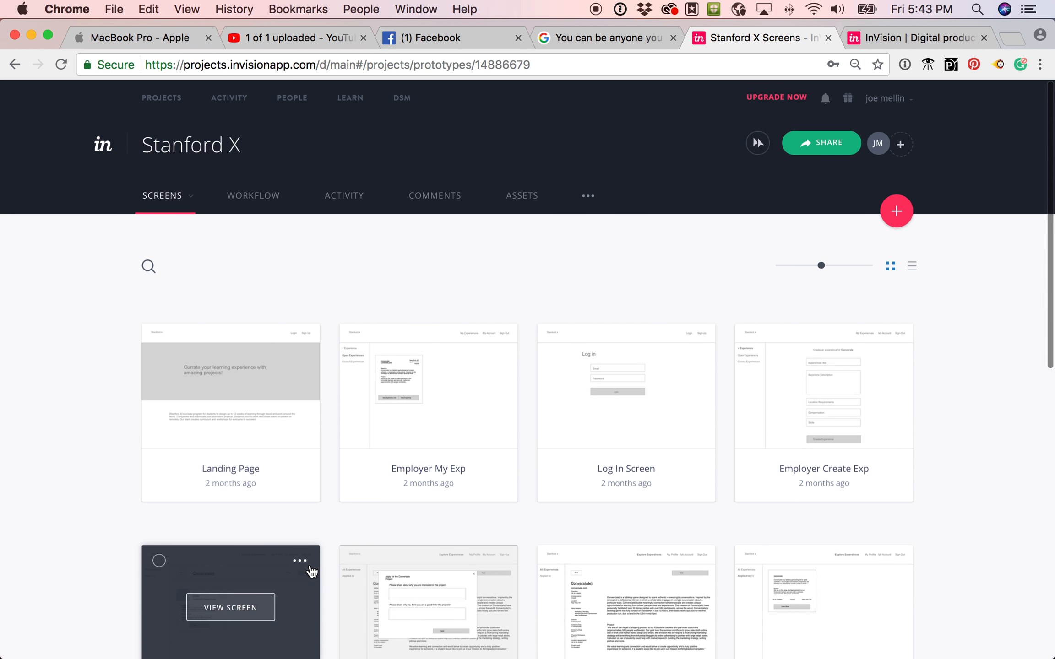
scroll(238, 435, down, 2)
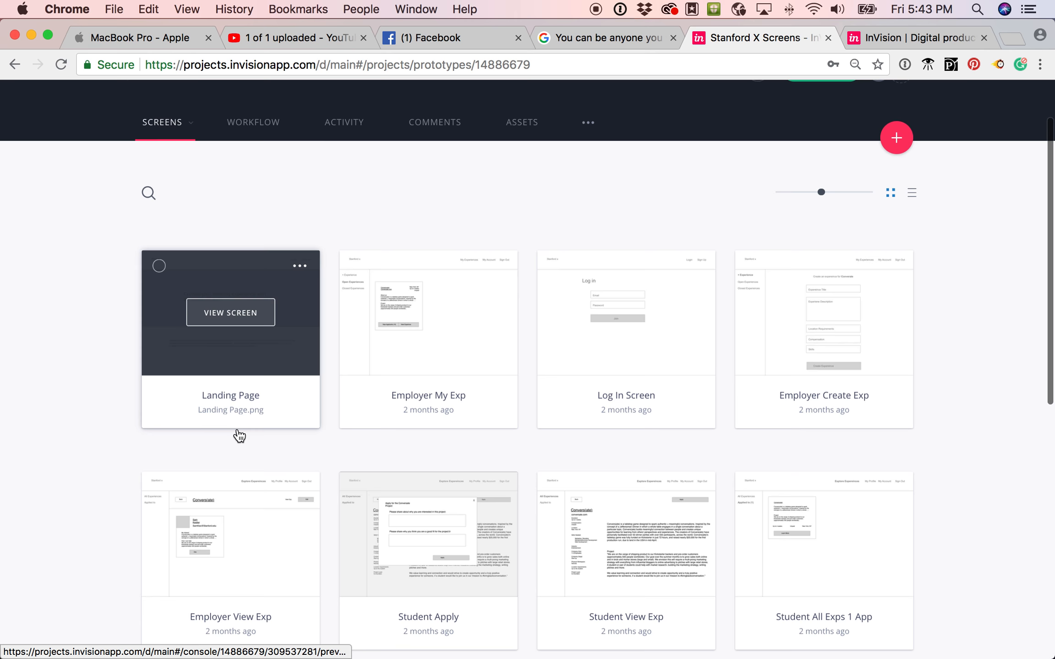
Preview the Stanford X Landing Page screen and scroll through it.
click(237, 319)
scroll(261, 390, down, 3)
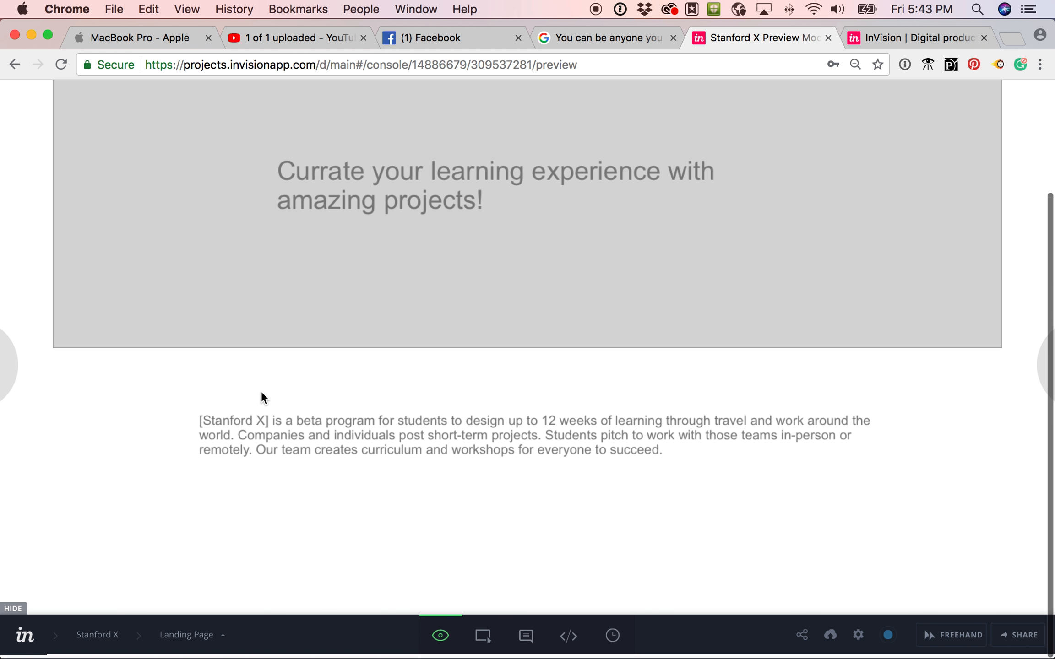
scroll(262, 390, up, 3)
scroll(261, 391, down, 3)
scroll(261, 390, up, 3)
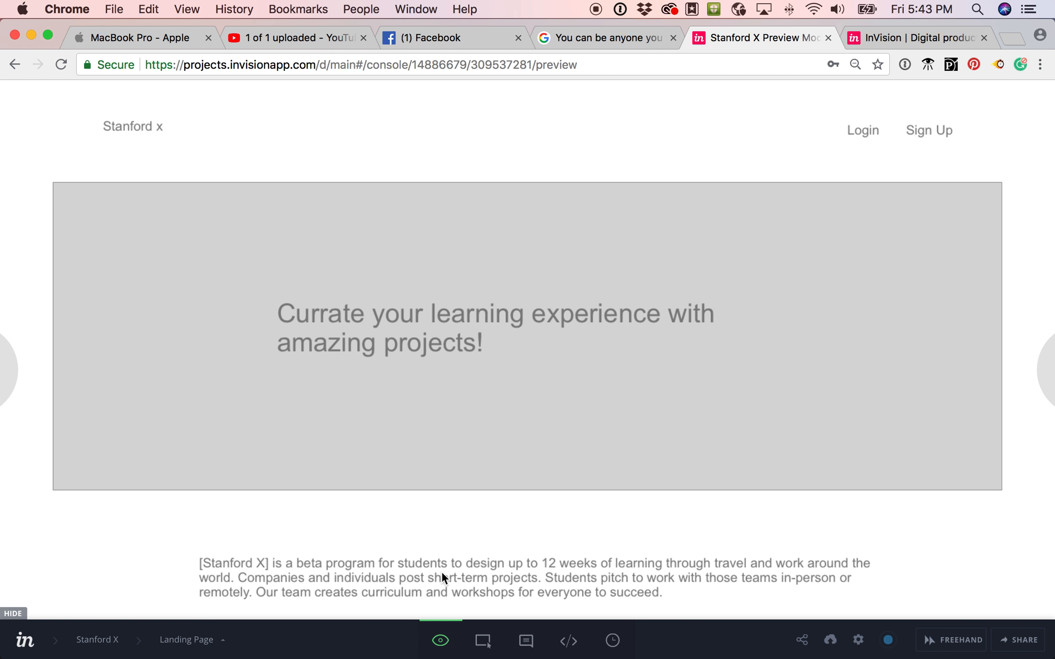
Enter Build Mode on the Landing Page, draft a header hotspot, then discard it unlinked.
click(483, 640)
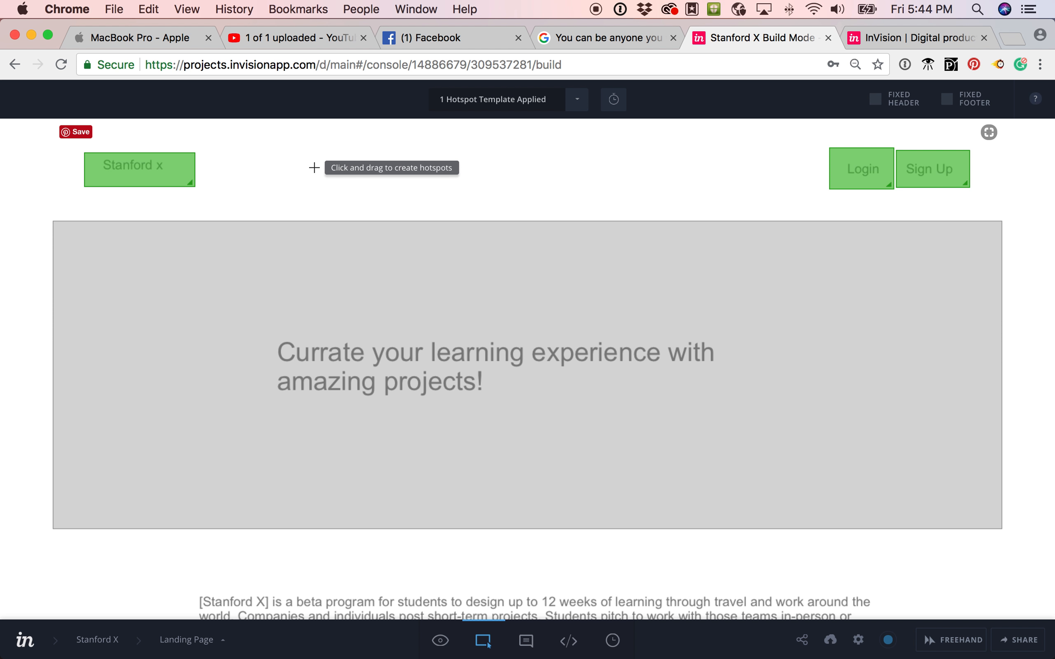
drag(314, 168, 617, 223)
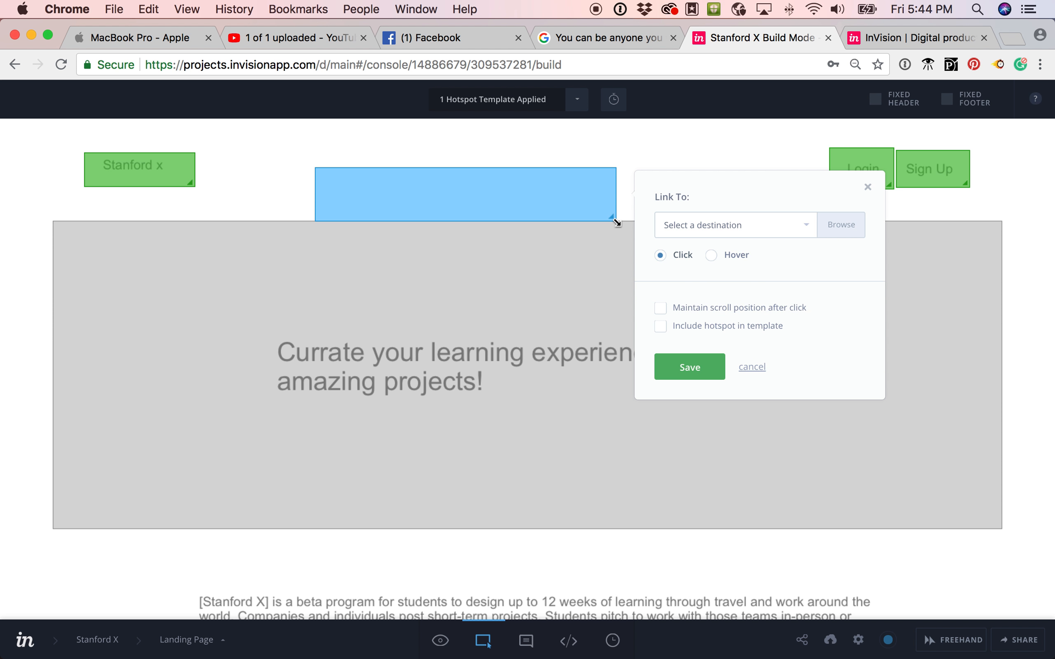
click(802, 232)
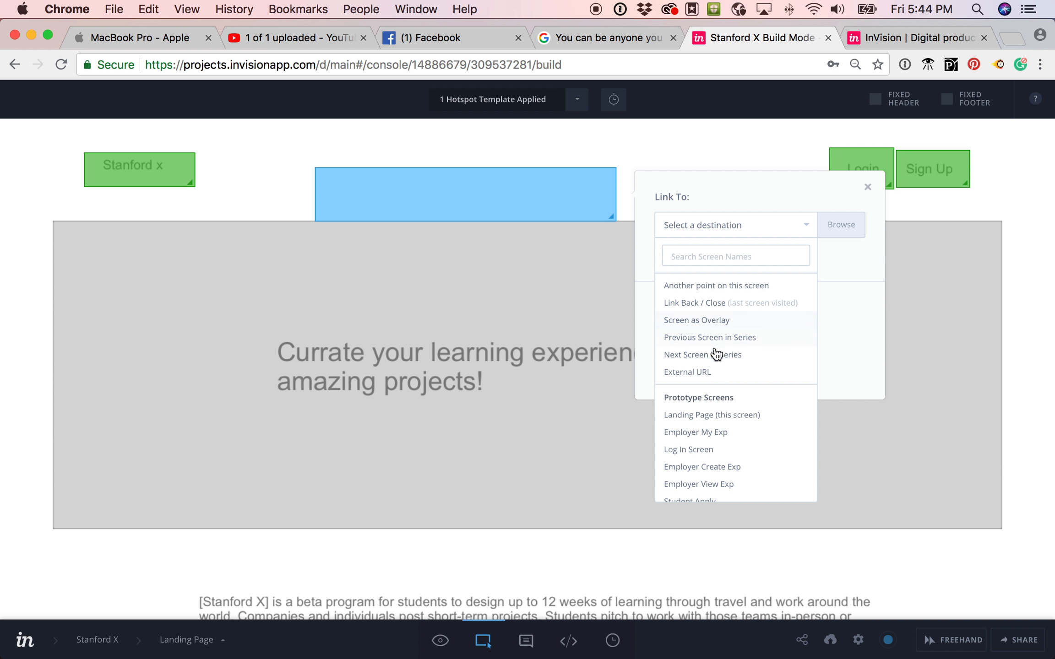
scroll(712, 425, down, 3)
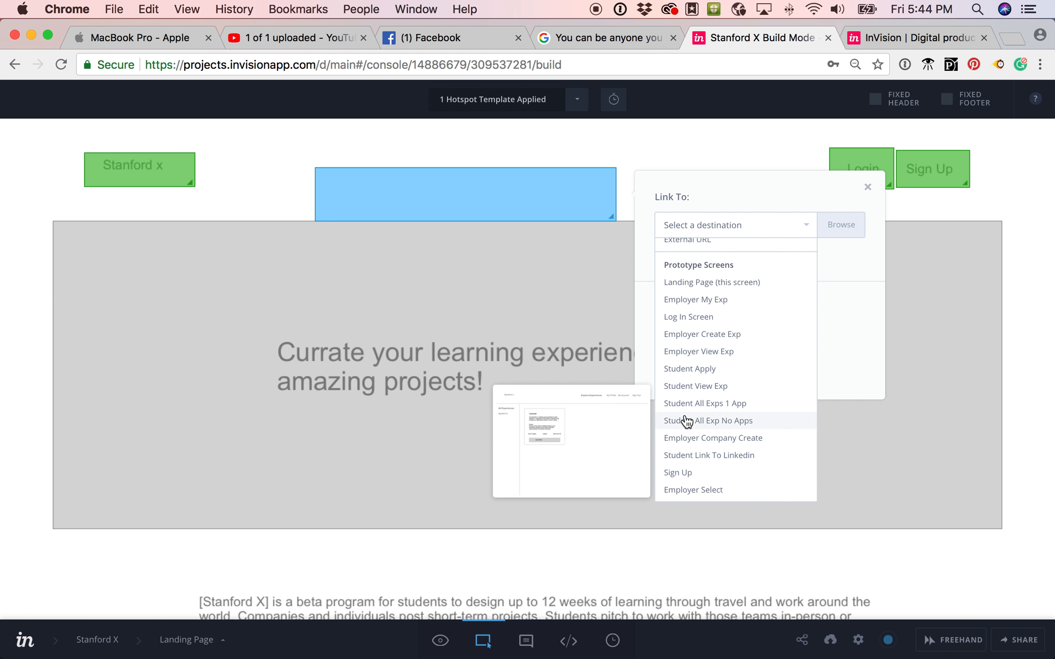
click(574, 264)
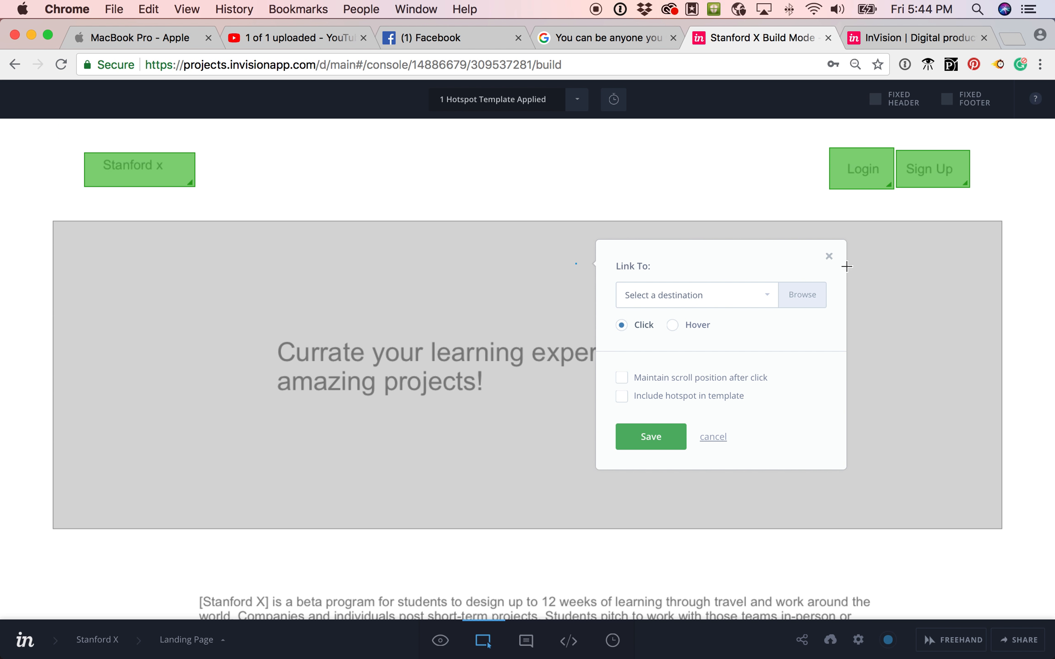
click(828, 257)
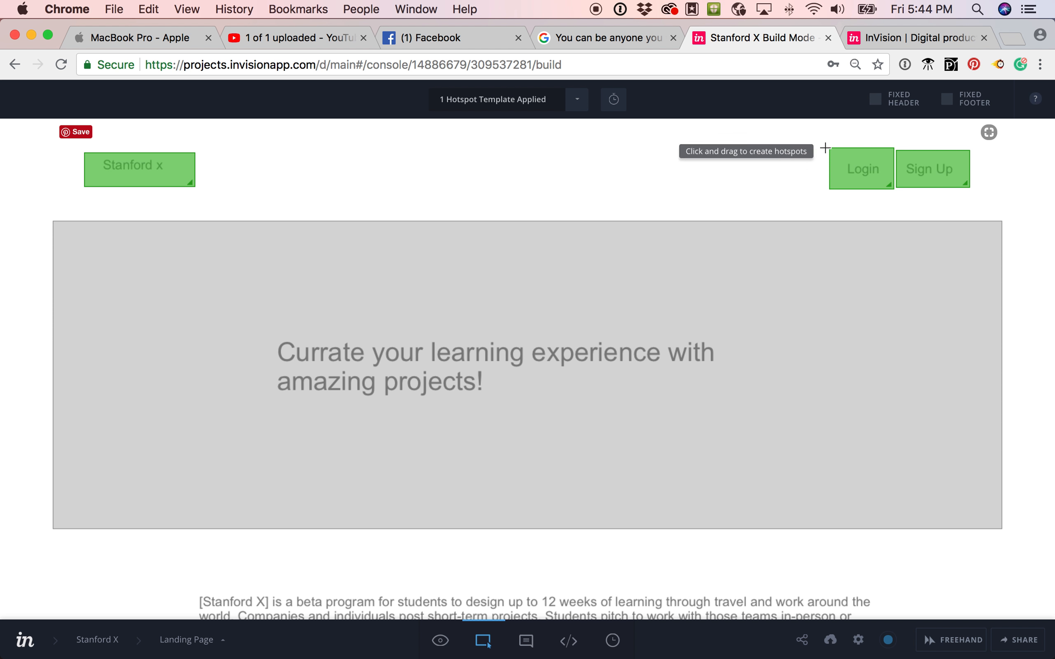
Link the Login hotspot to Log In Screen in the Test template, save, and verify the template.
click(854, 176)
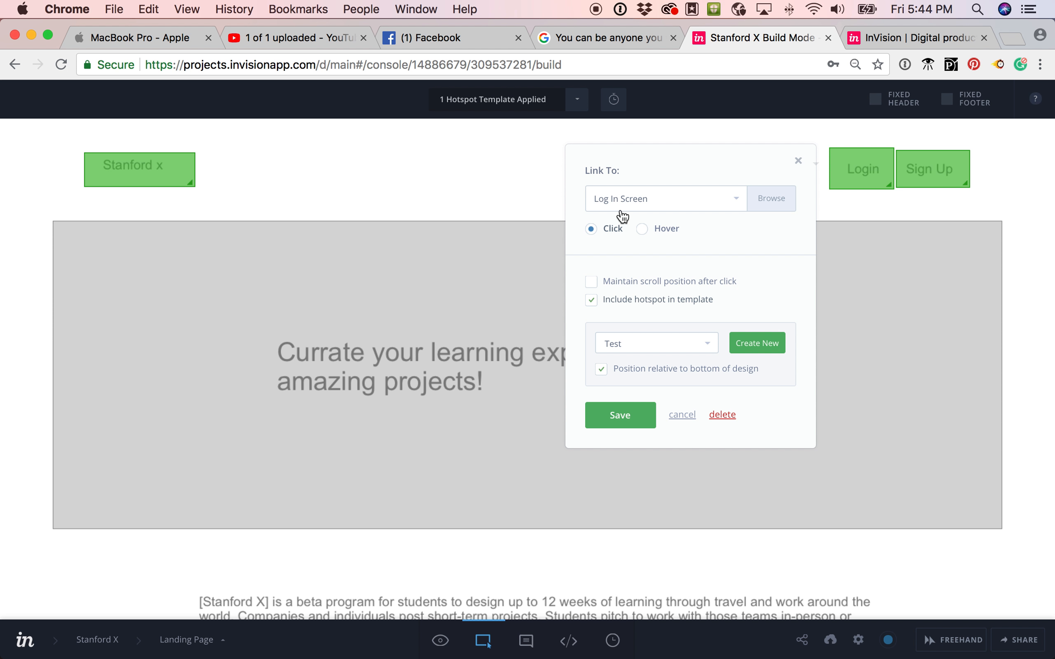
click(635, 203)
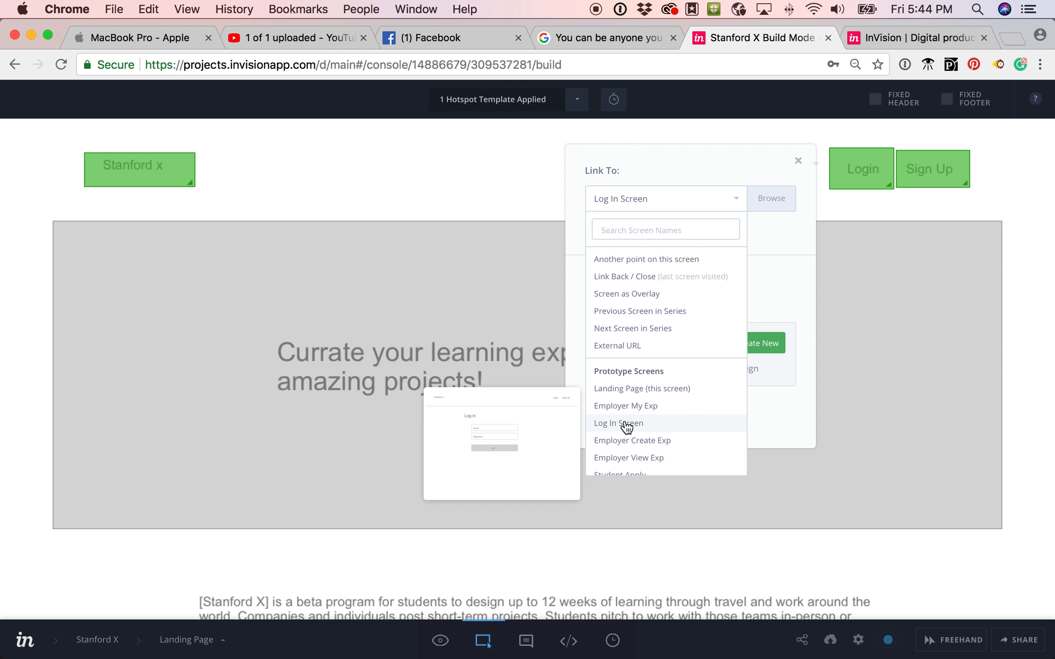
click(573, 337)
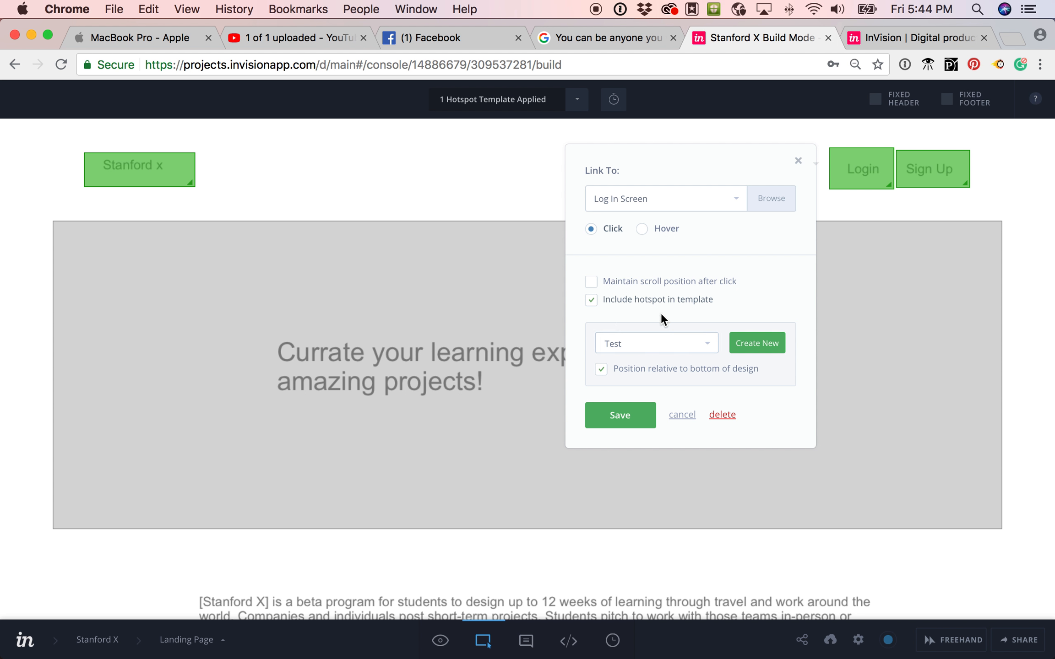
click(662, 350)
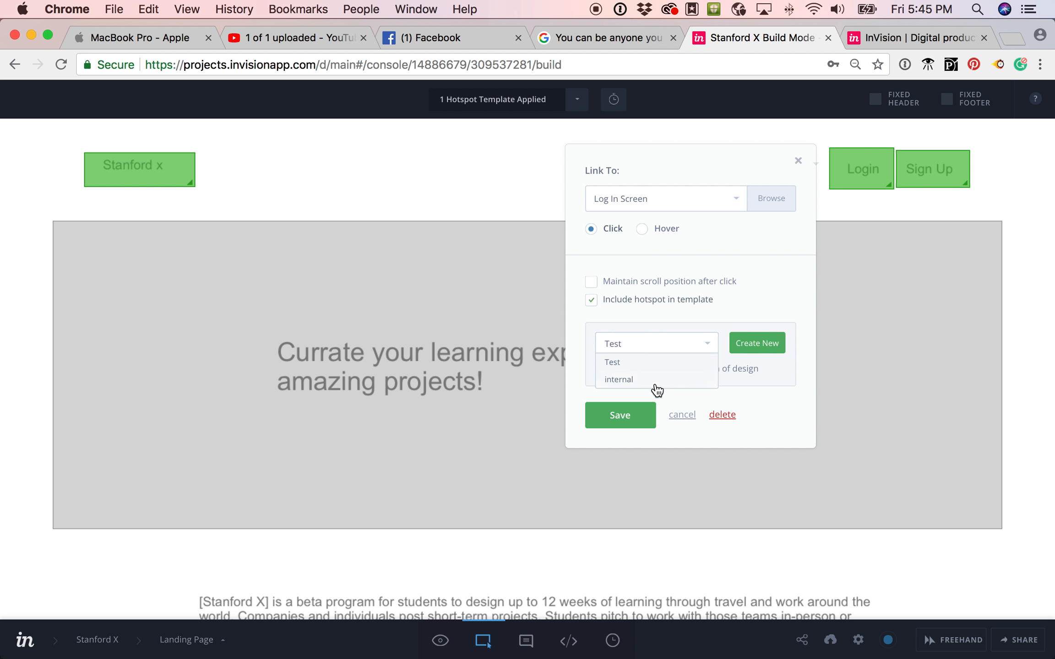
click(767, 300)
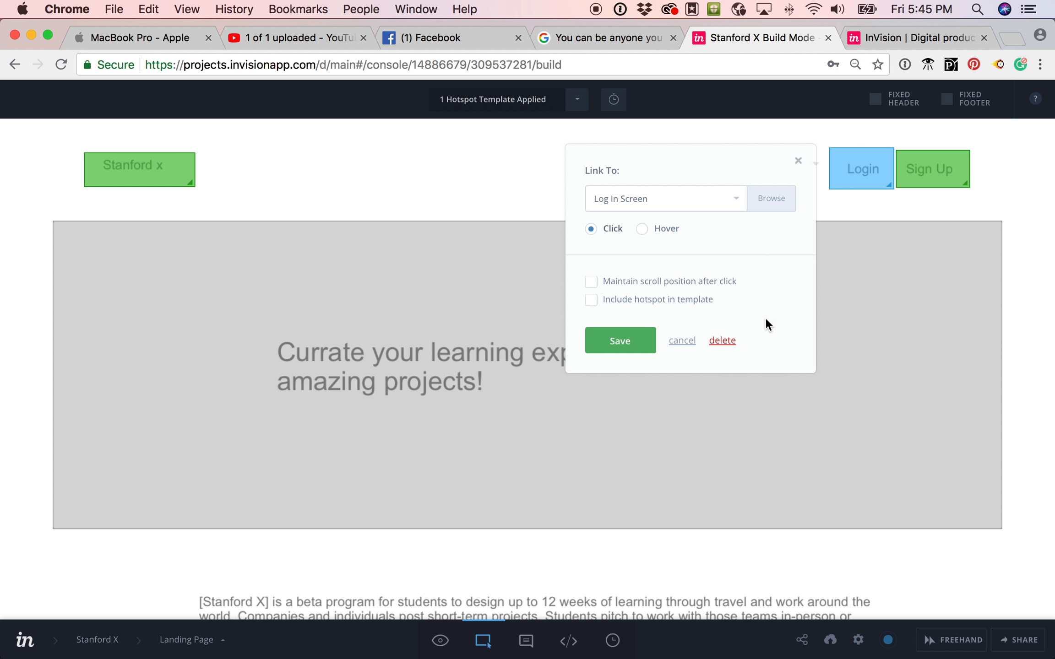
click(591, 301)
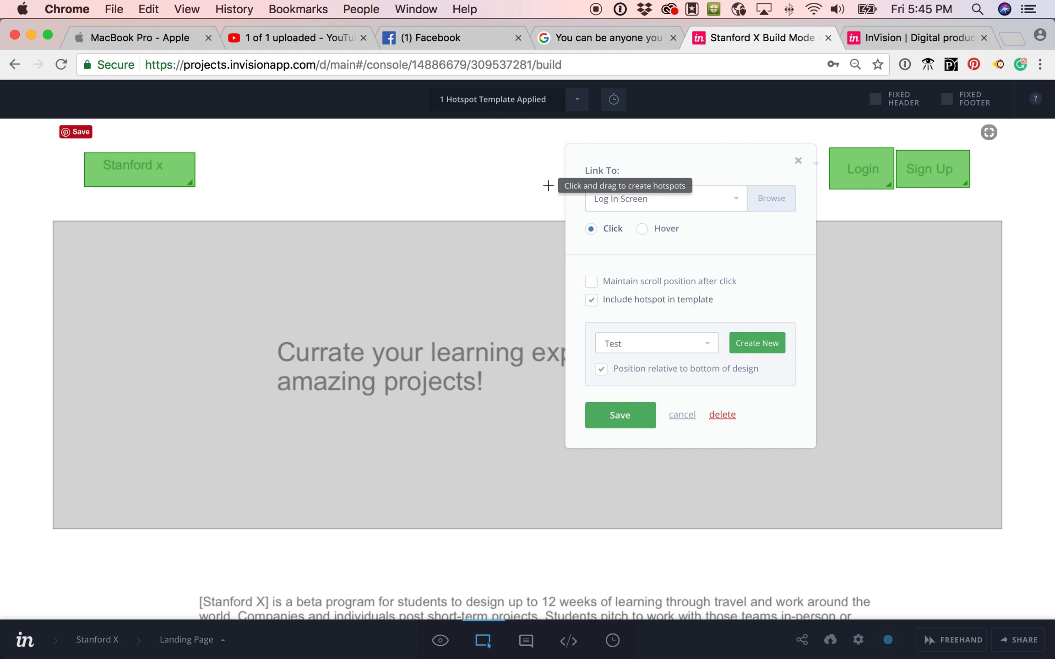
click(619, 416)
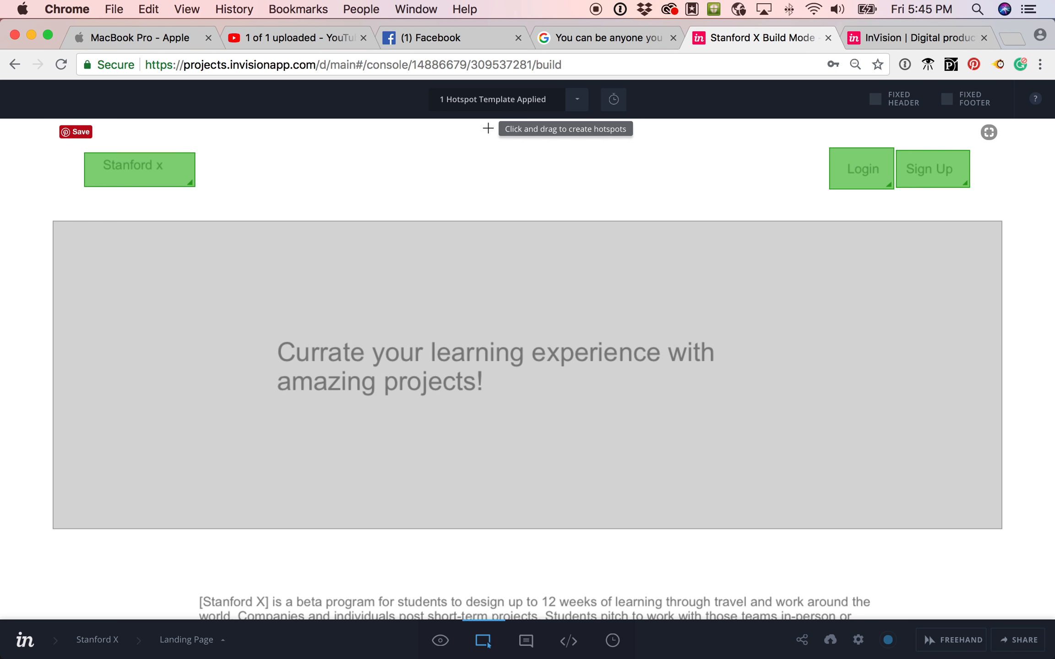
click(515, 101)
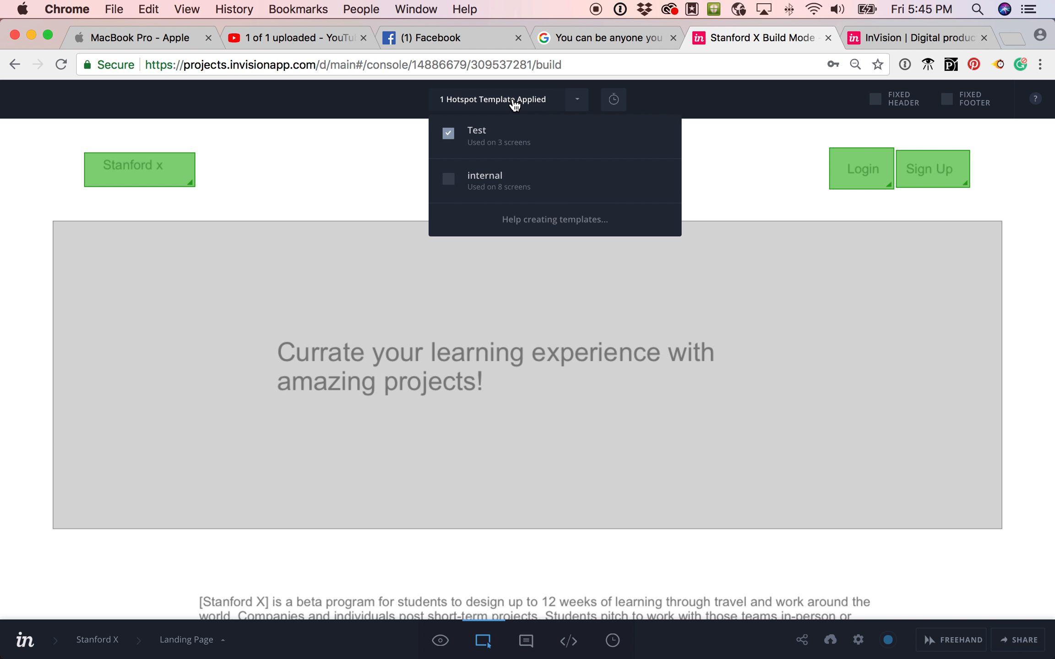
click(360, 169)
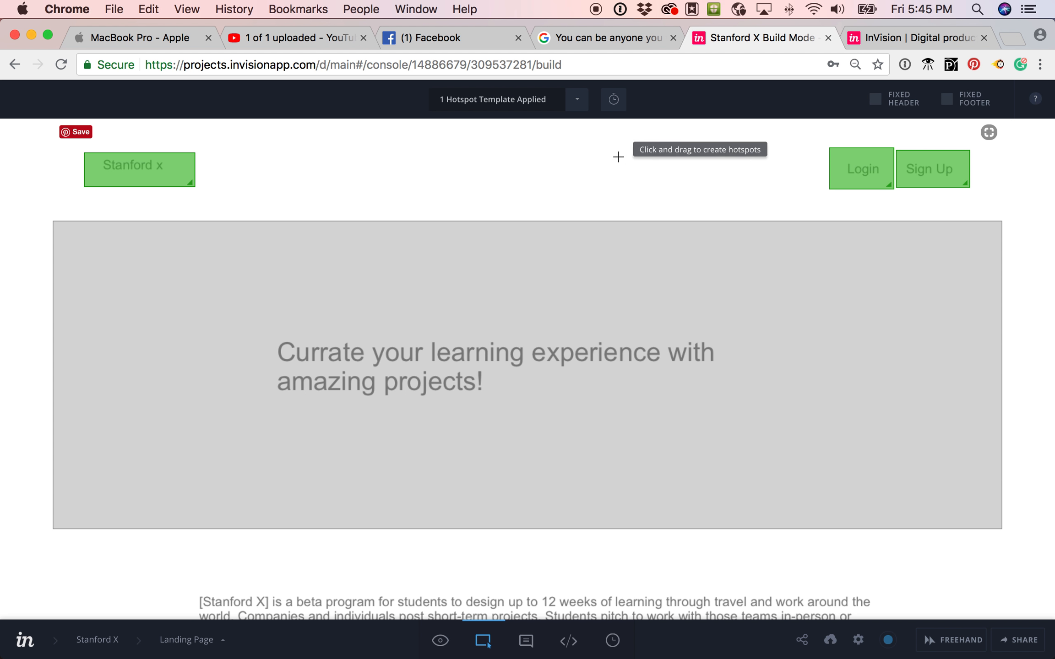
In Preview Mode, flash the hotspots, confirm Login opens the Log In Screen, and go back.
click(439, 641)
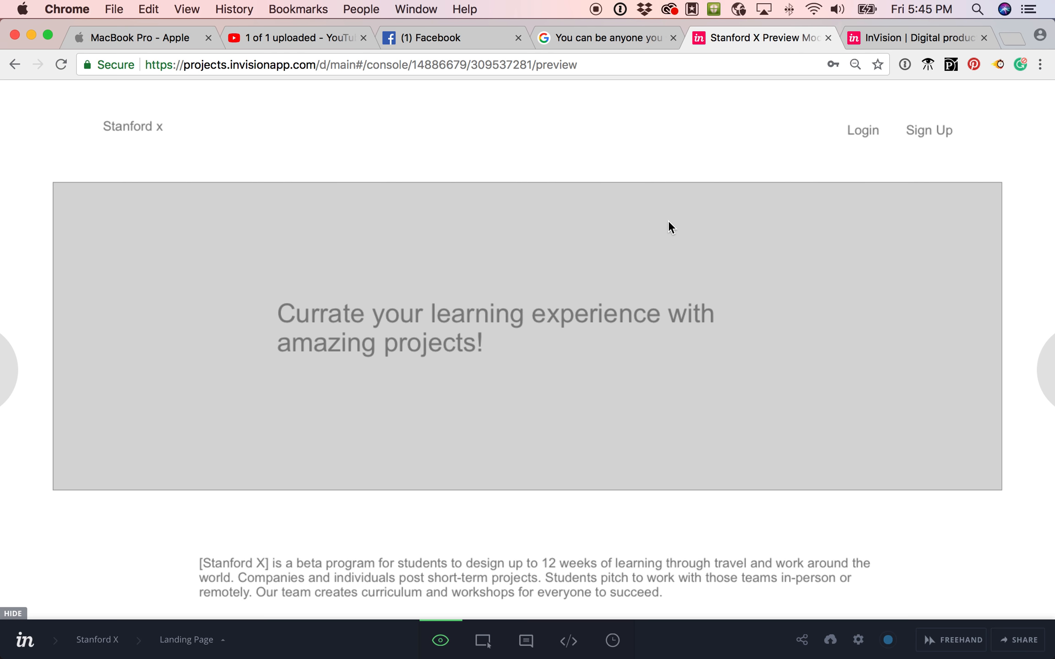
click(661, 232)
click(661, 231)
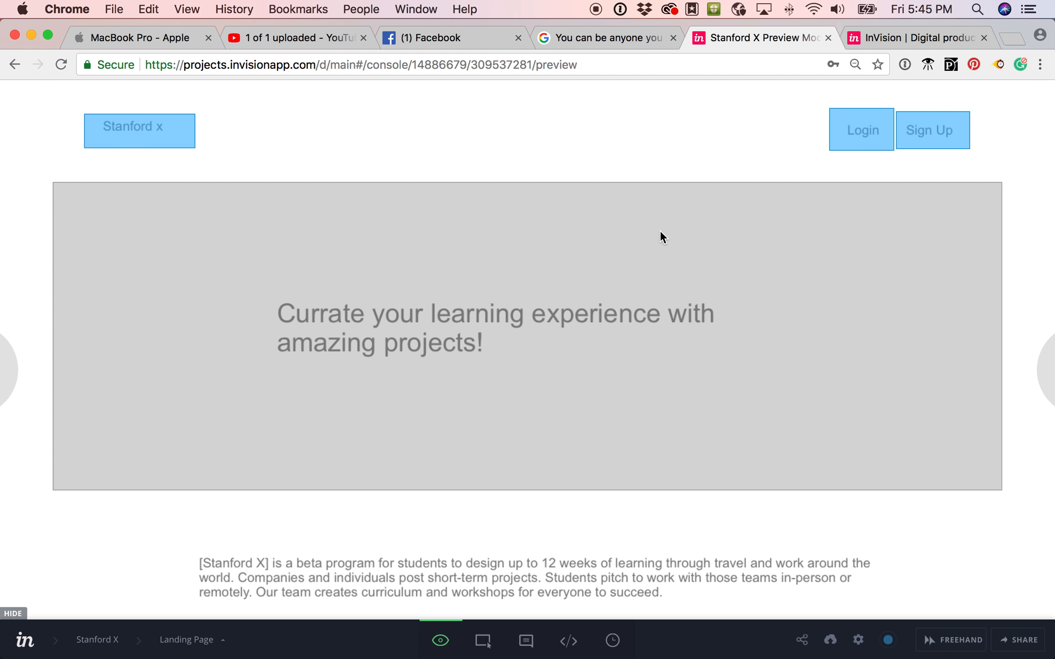
click(660, 231)
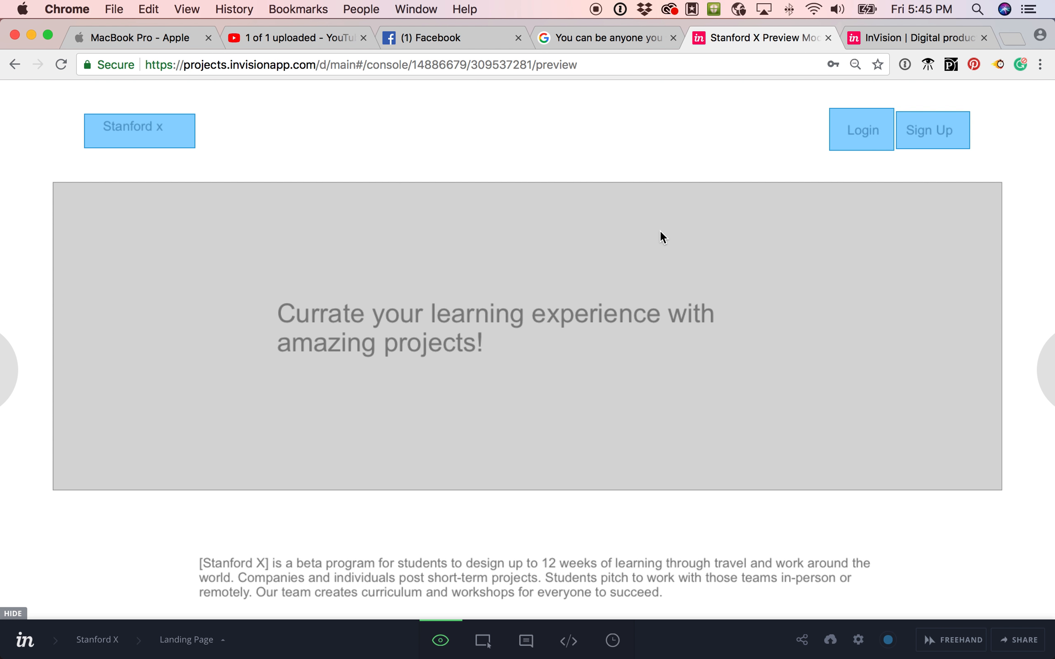
click(848, 133)
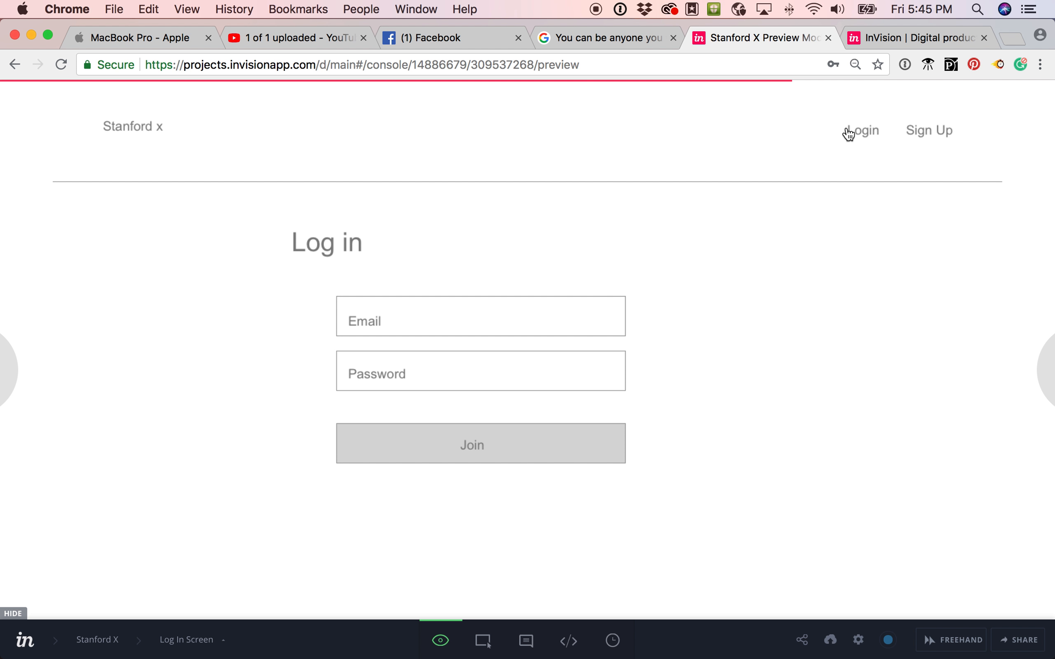
click(15, 65)
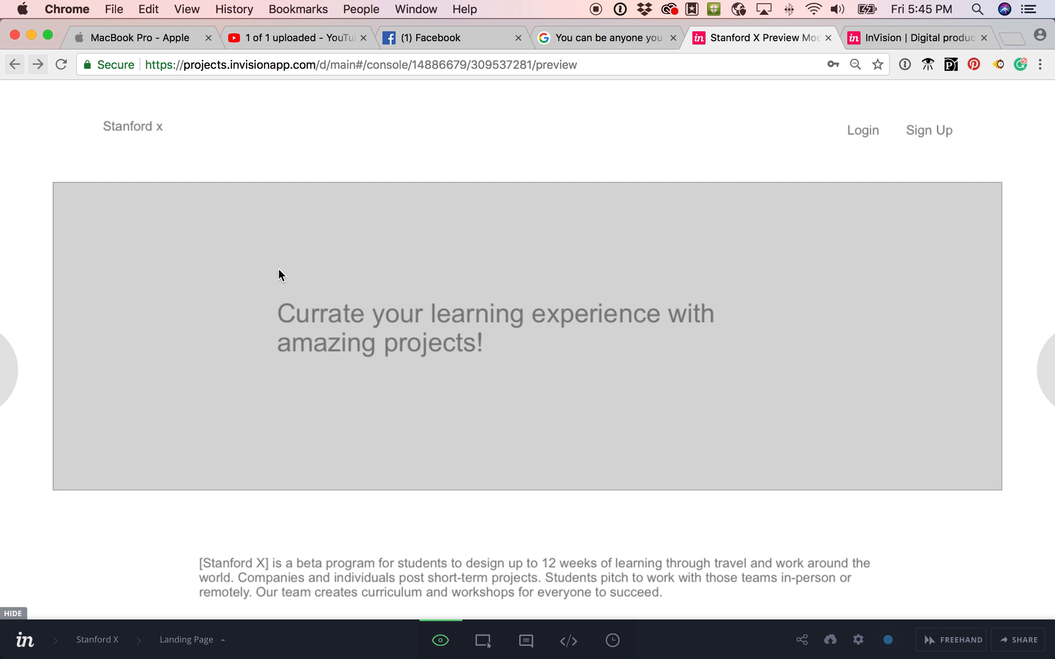
Open the Log In Screen in Build Mode for hotspot editing.
click(483, 640)
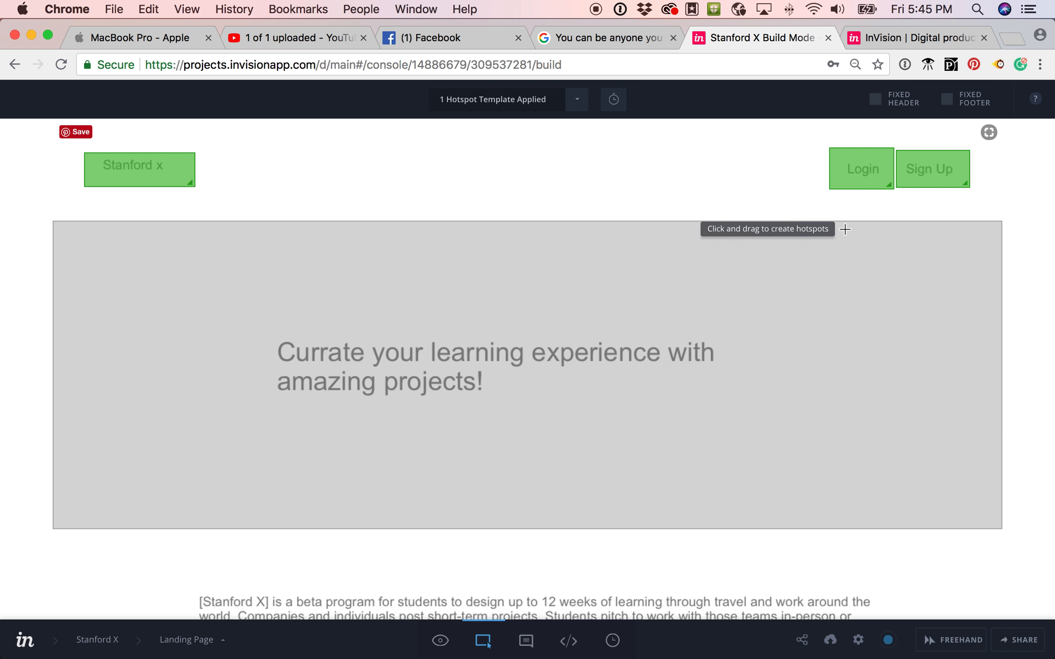
shift+click(855, 173)
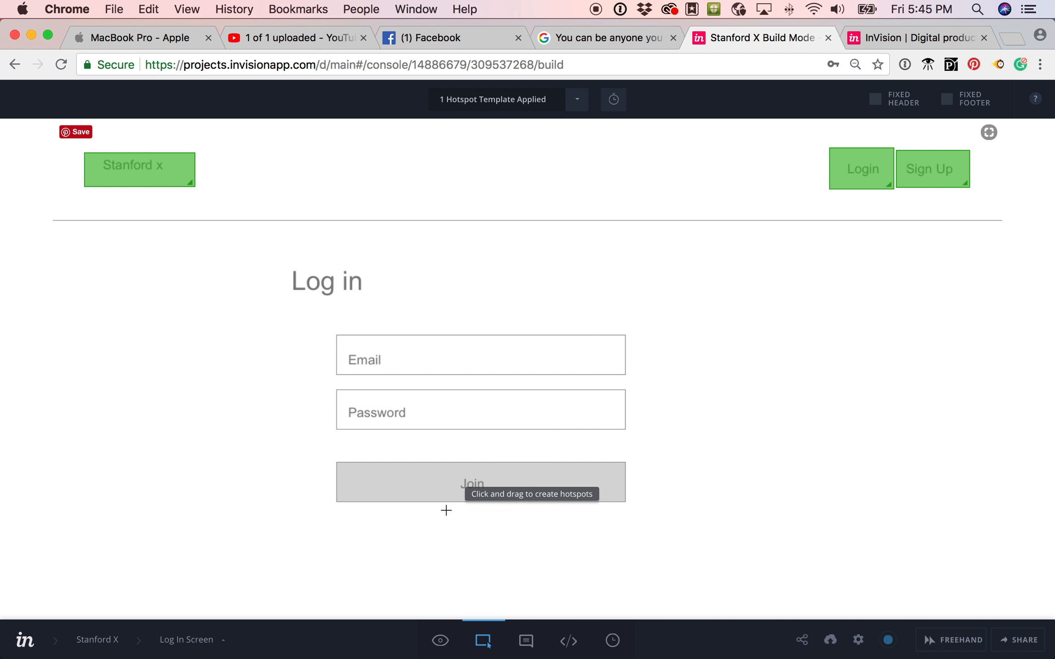
click(439, 640)
click(476, 642)
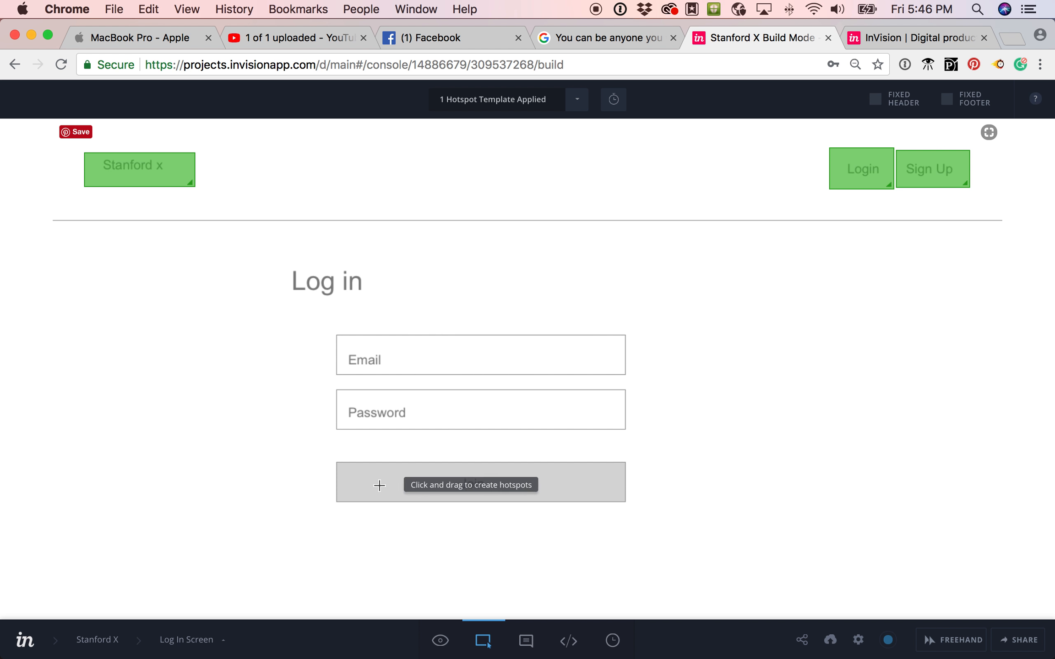
Draw a hotspot over the Join button linked to Employer My Exp and save it.
drag(330, 456, 640, 513)
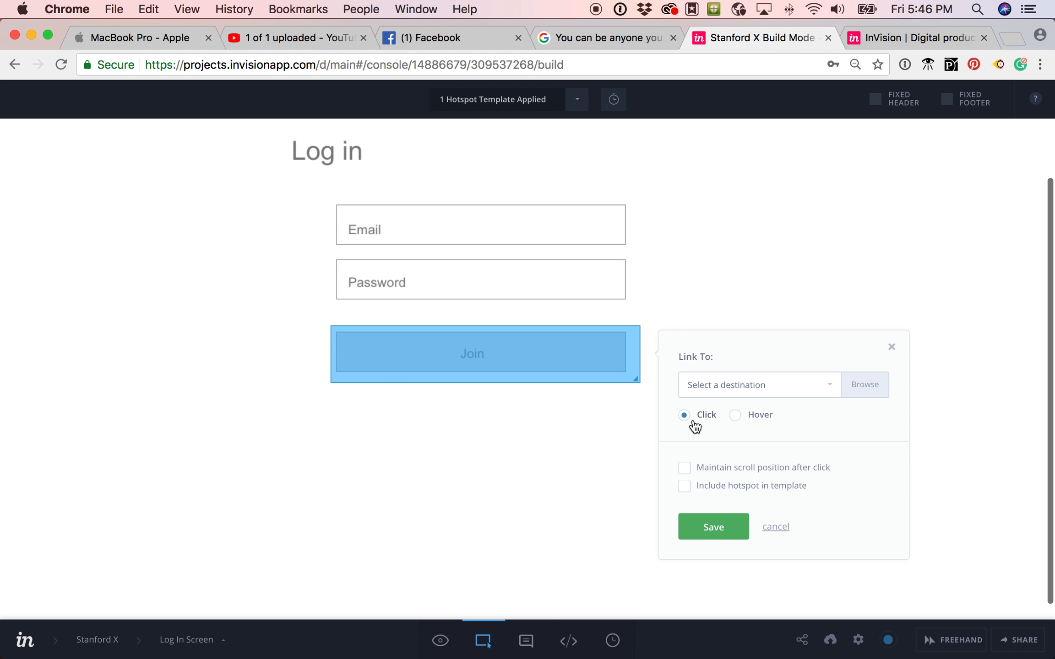
click(732, 391)
scroll(725, 521, down, 2)
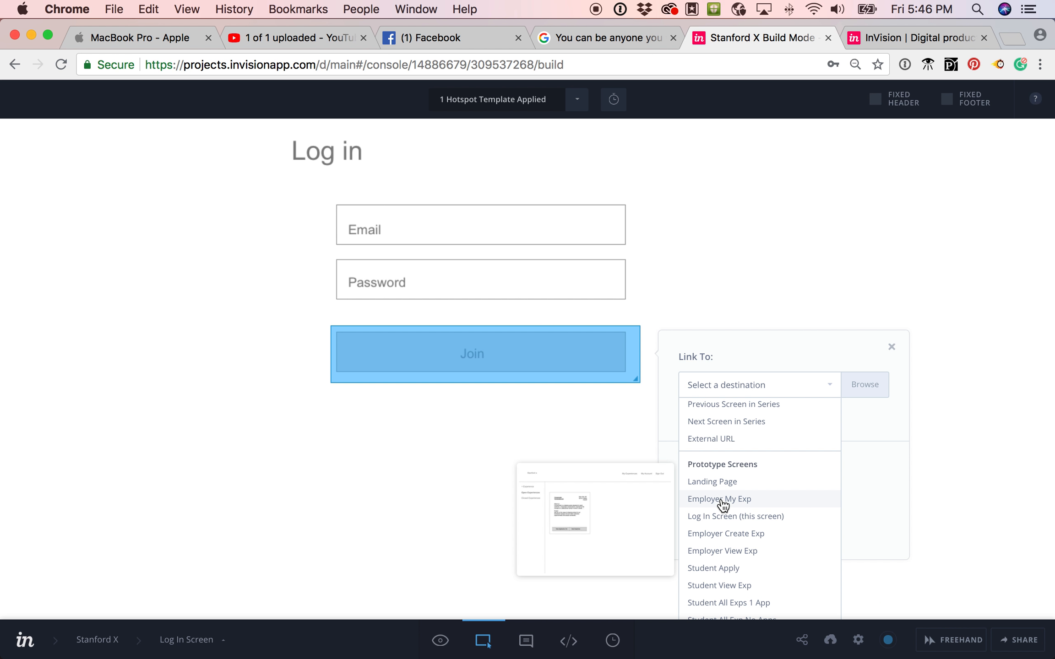
click(723, 500)
click(705, 533)
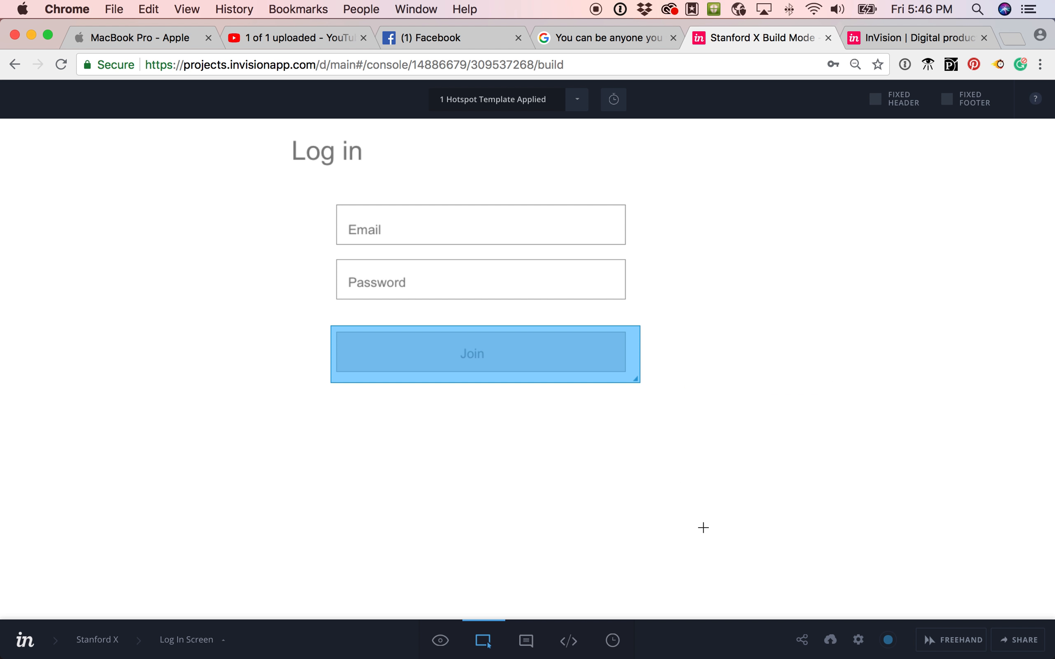
scroll(566, 424, up, 3)
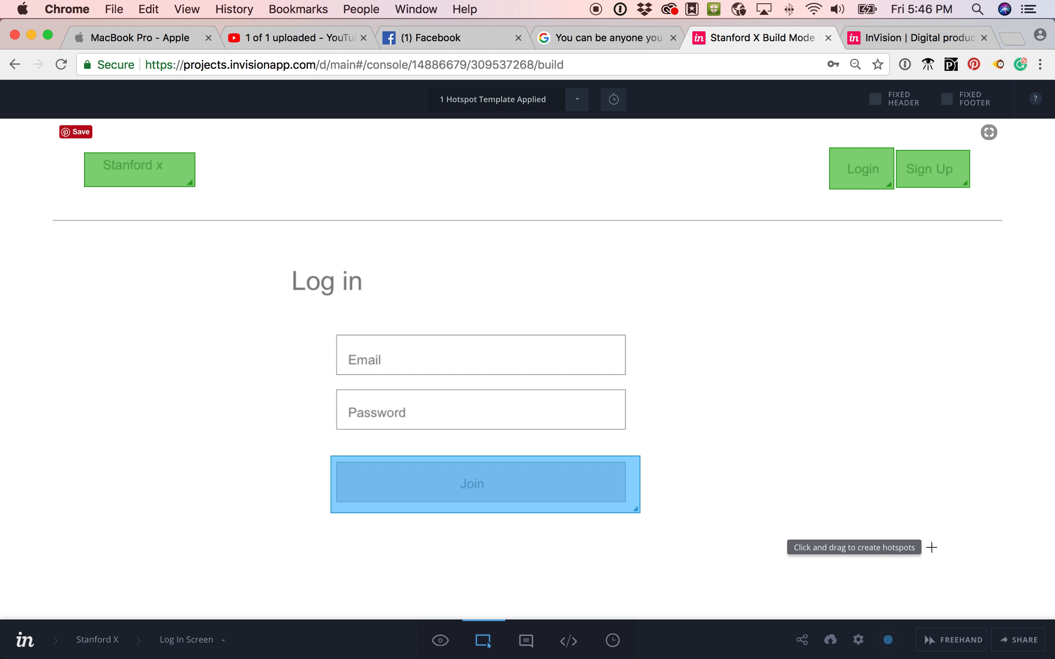
Copy the project's public share link from the Share dialog, then switch to Comment Mode.
click(1022, 641)
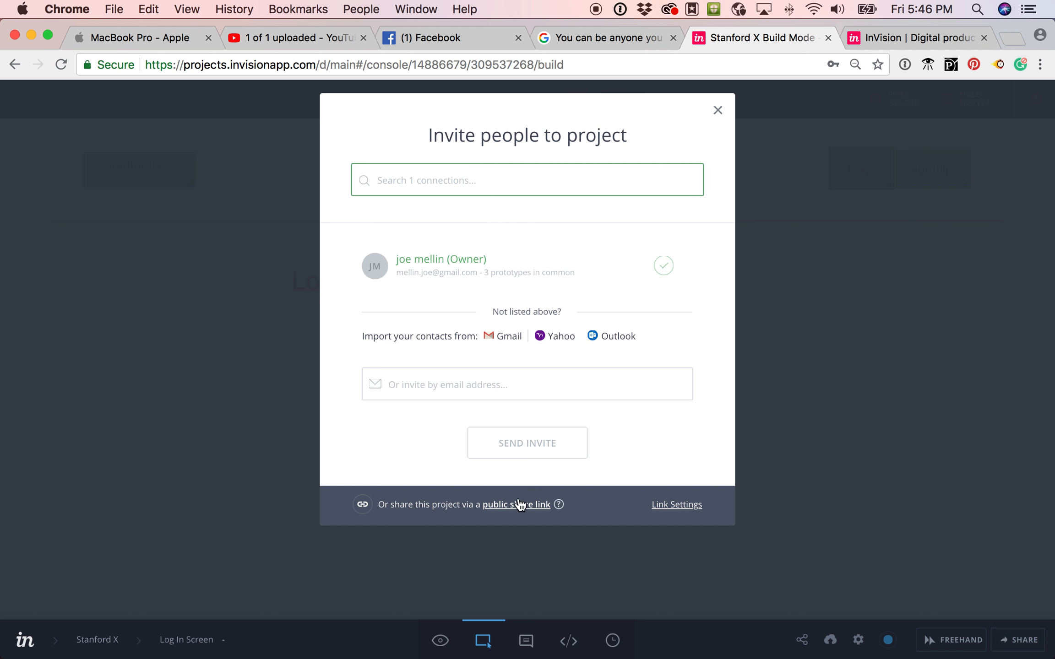
click(522, 509)
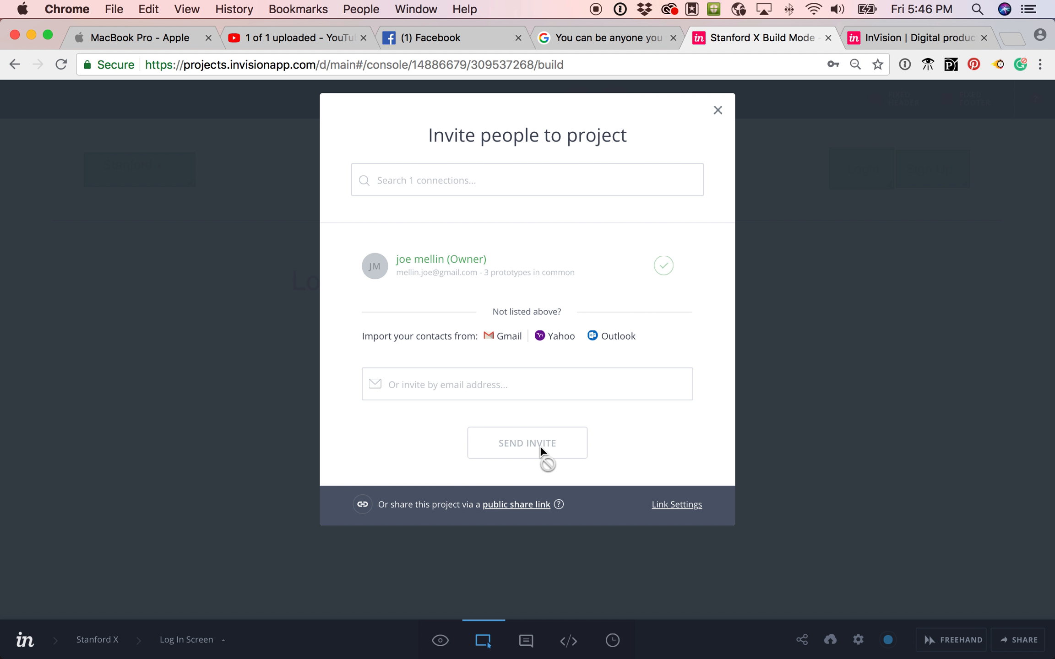
click(278, 439)
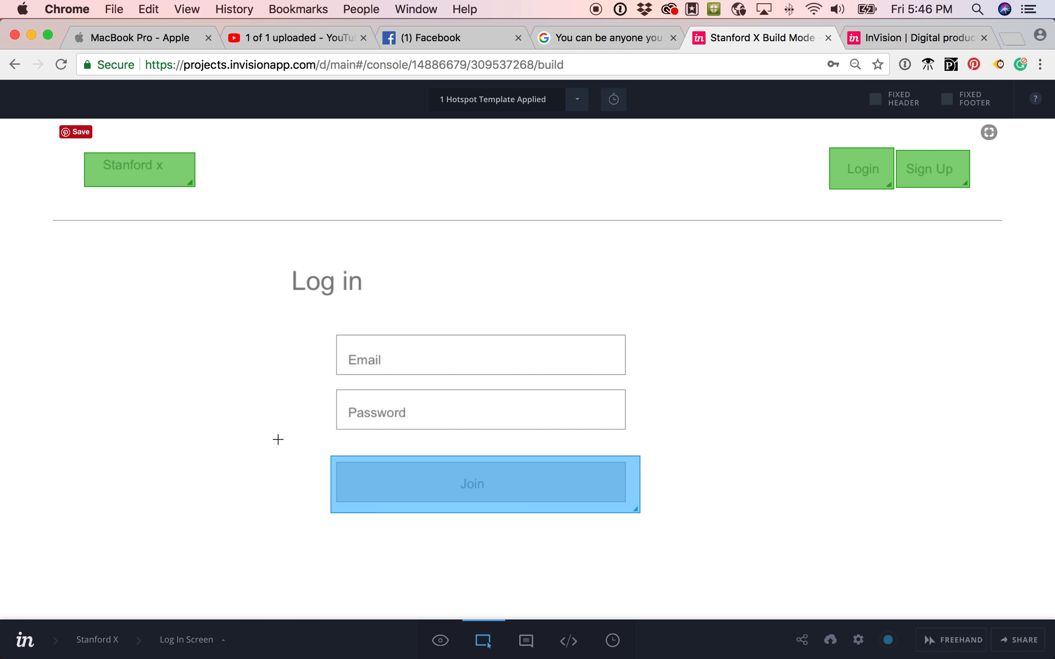
click(534, 648)
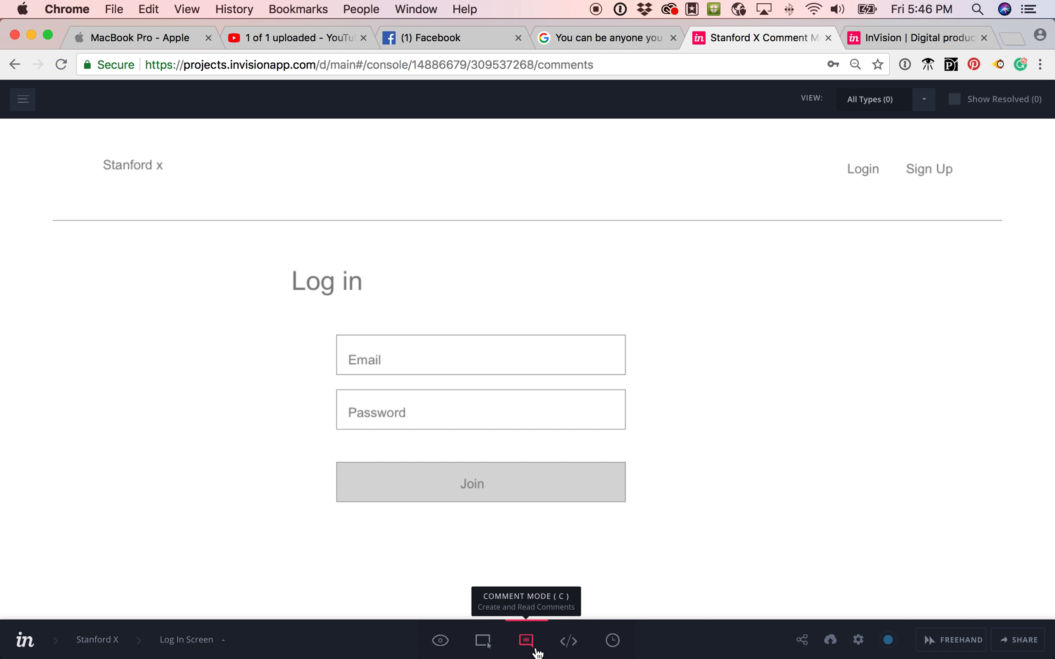
Post the comment 'I don't understand this!' right of the login form.
click(731, 323)
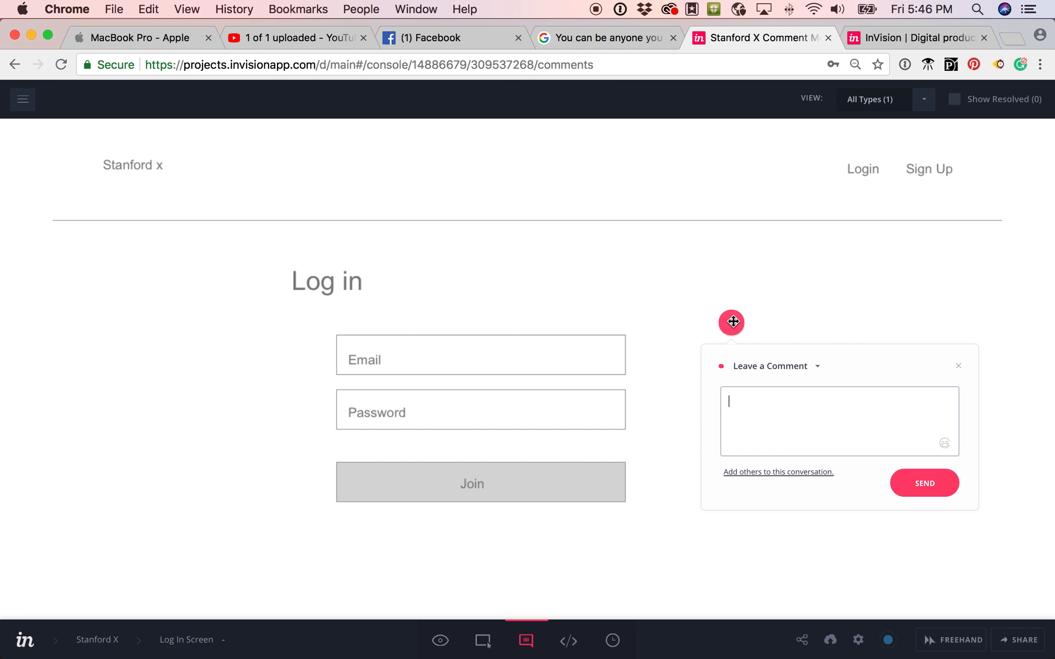
text(I don't understand this)
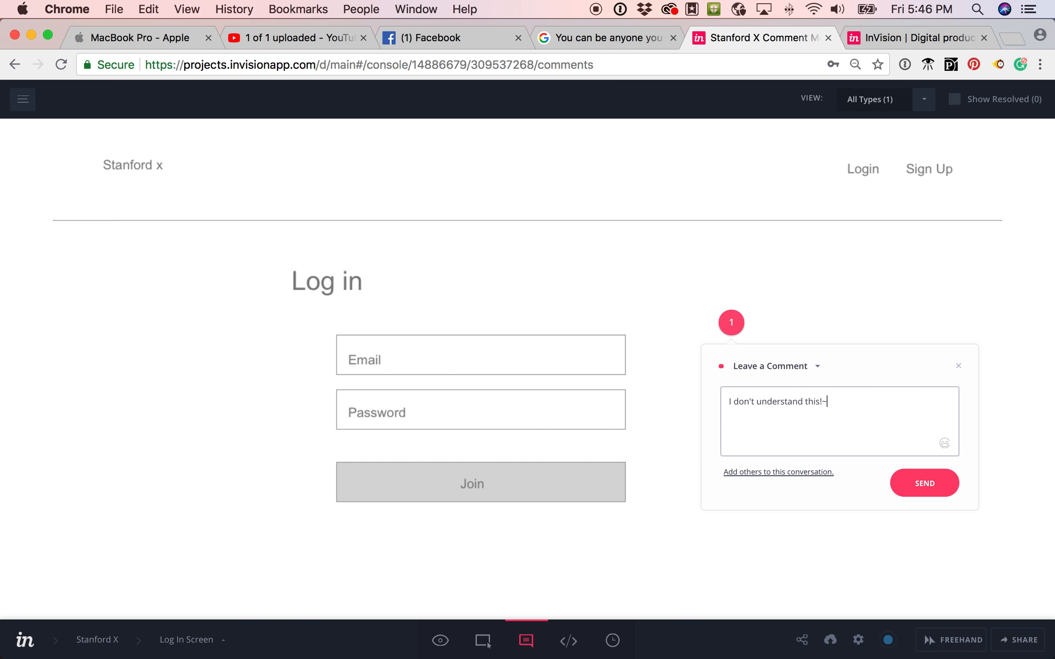
text(!)
click(923, 490)
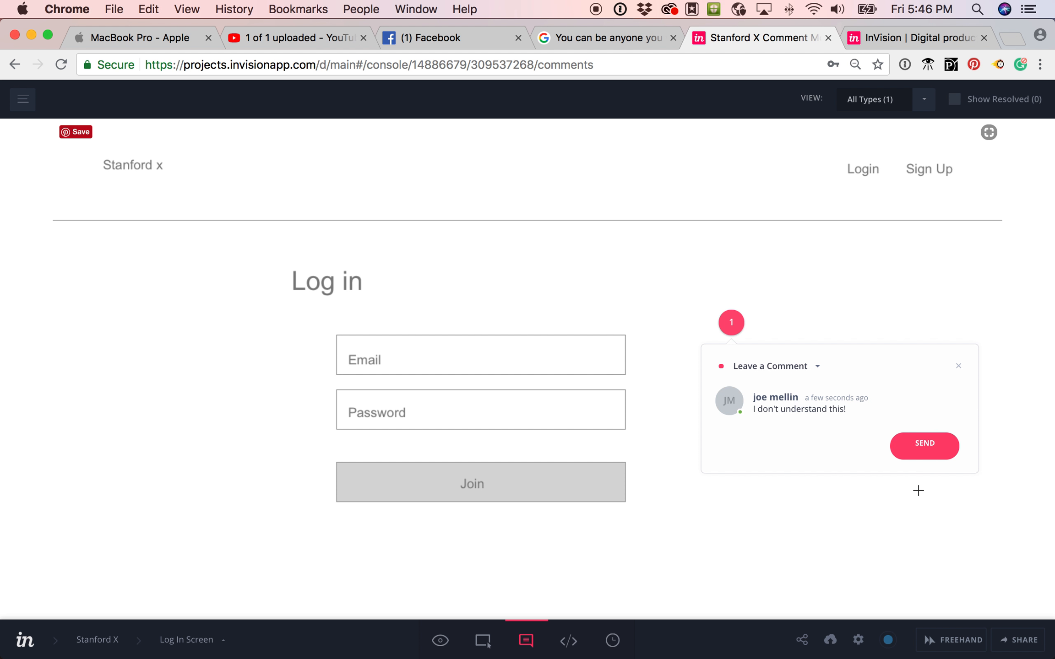
key(Escape)
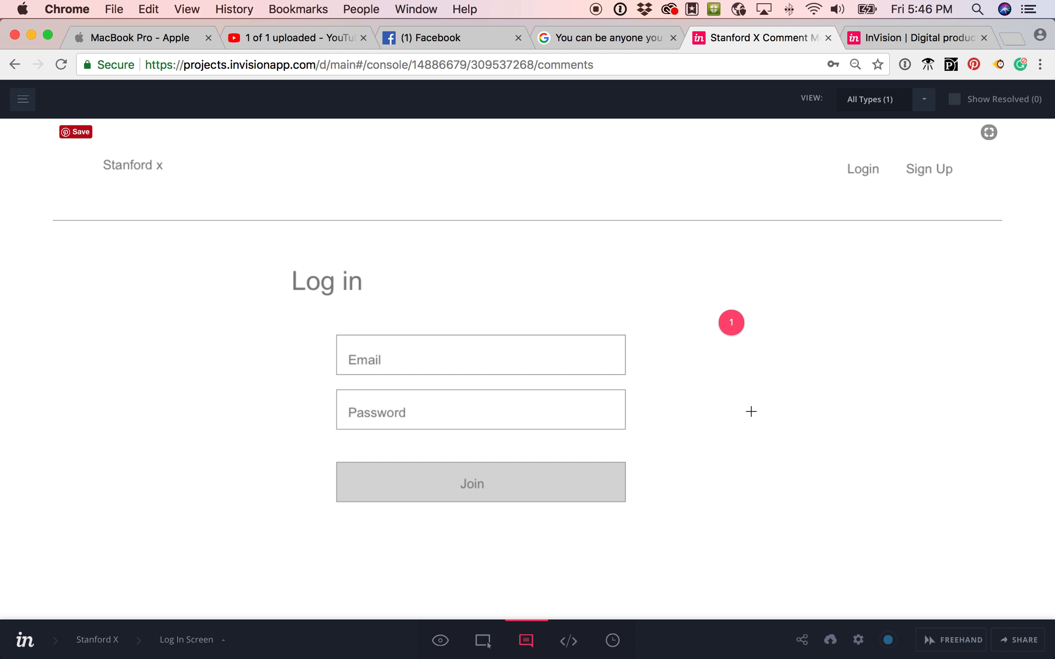